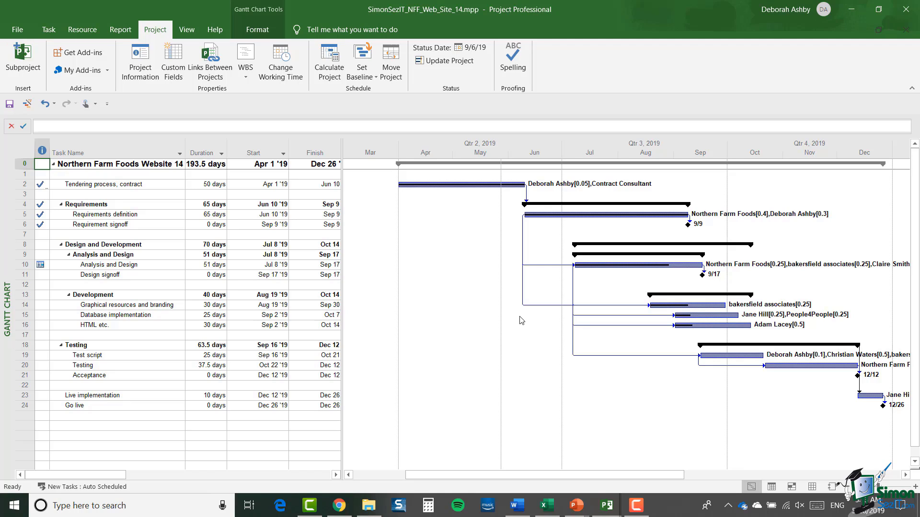
- Open the Cost Overview dashboard from the Report tab's Dashboards list
left_click(116, 32)
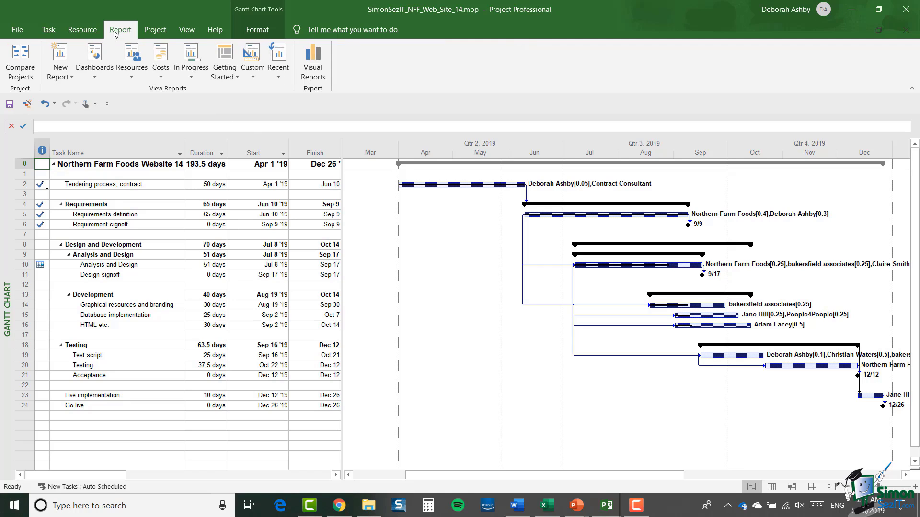
left_click(96, 72)
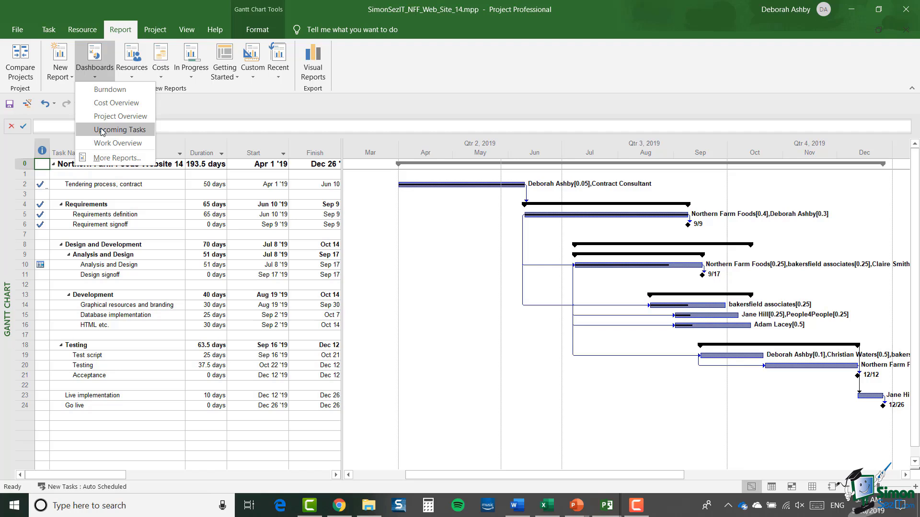
left_click(108, 104)
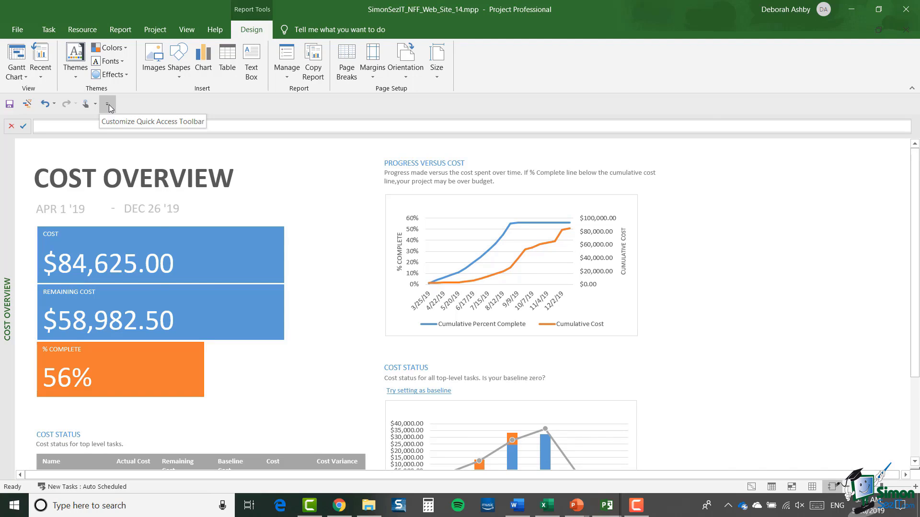
left_click(160, 252)
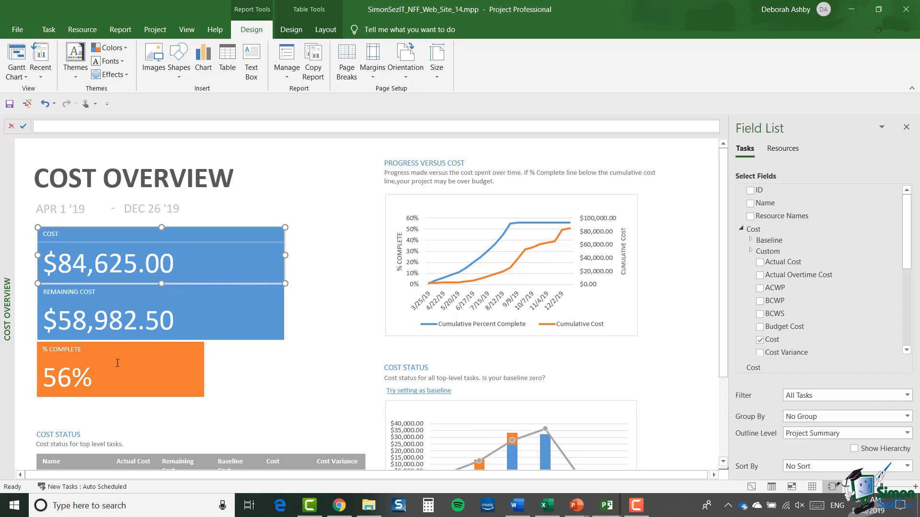
scroll(204, 439, "down", 1)
left_click(204, 438)
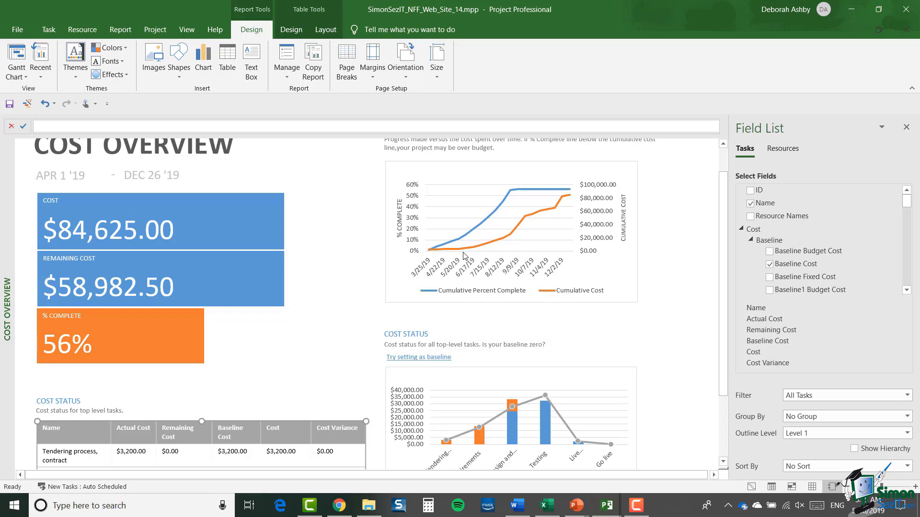
- Select the Progress Versus Cost chart and bring up its Chart Tools Design options
left_click(466, 178)
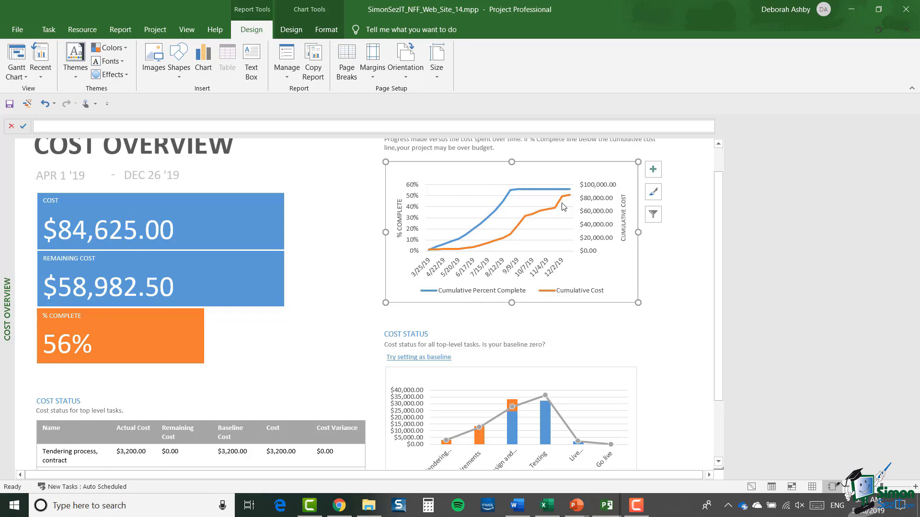
scroll(563, 207, "up", 1)
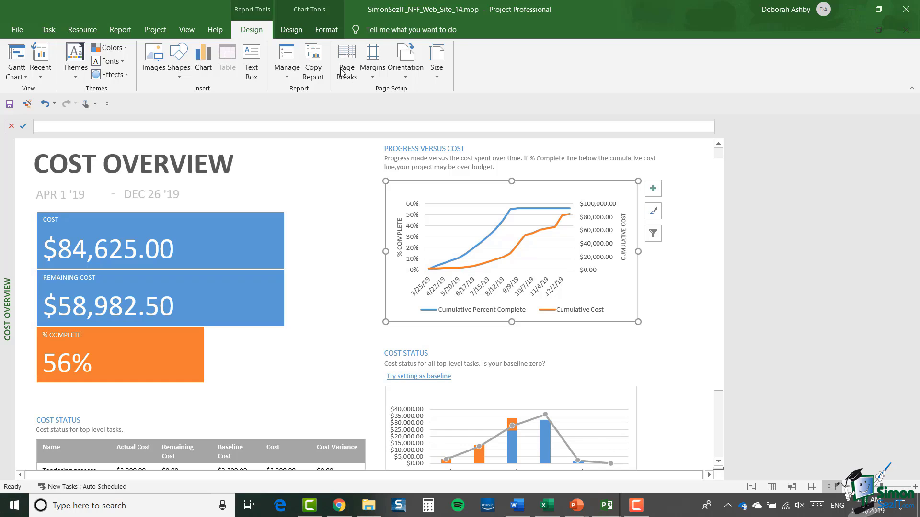
left_click(292, 30)
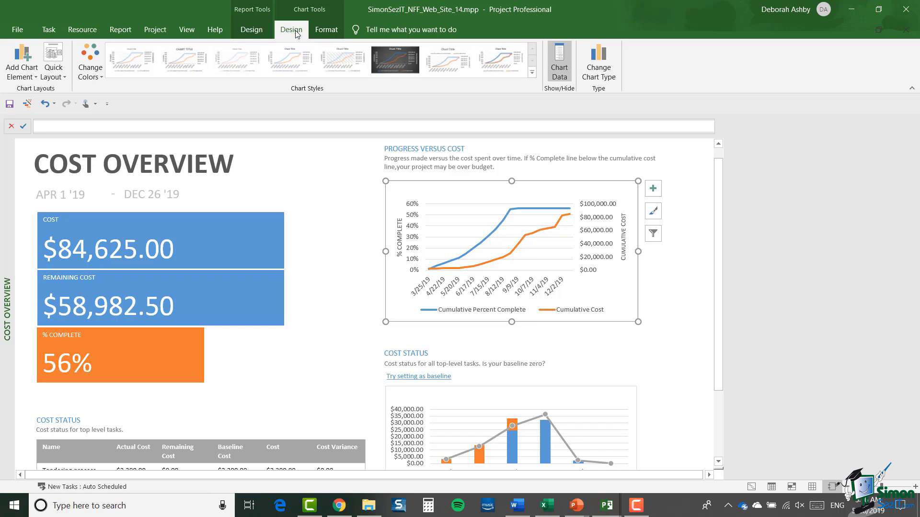
- In Change Chart Type, make the Cumulative Cost series a Clustered Column on the secondary axis
left_click(601, 65)
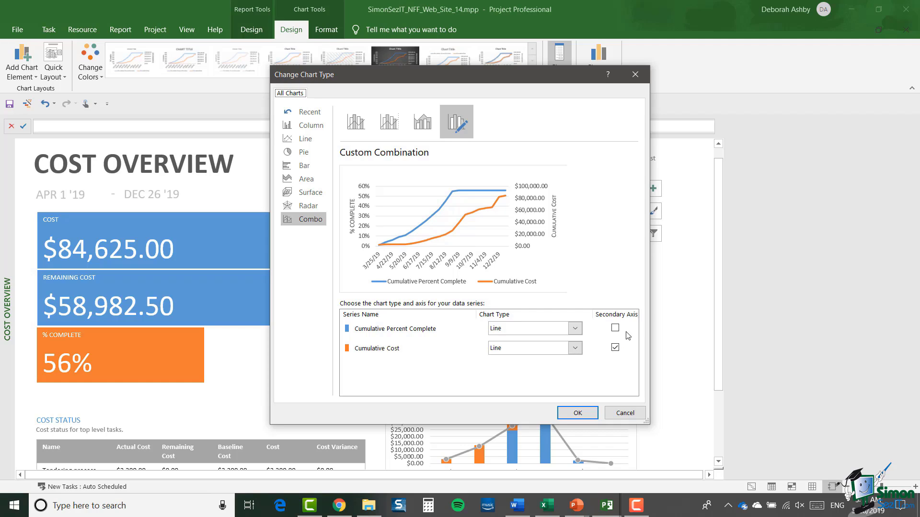
left_click(575, 348)
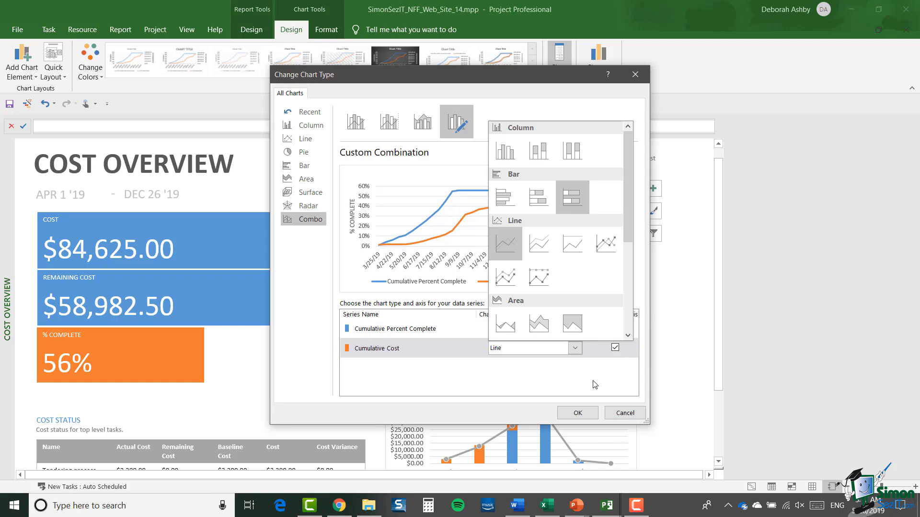
left_click(505, 152)
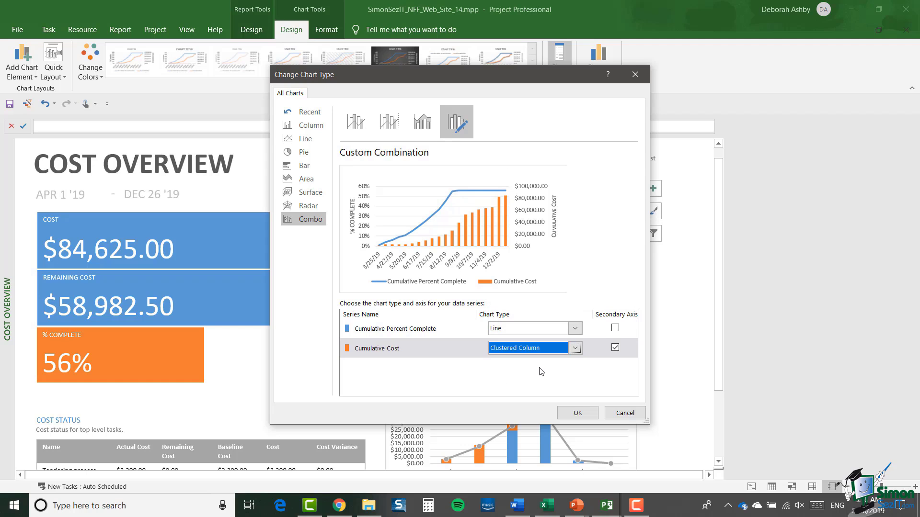
- Apply the combo chart type, then toggle Cumulative Cost off and back on in Chart Filters
left_click(577, 413)
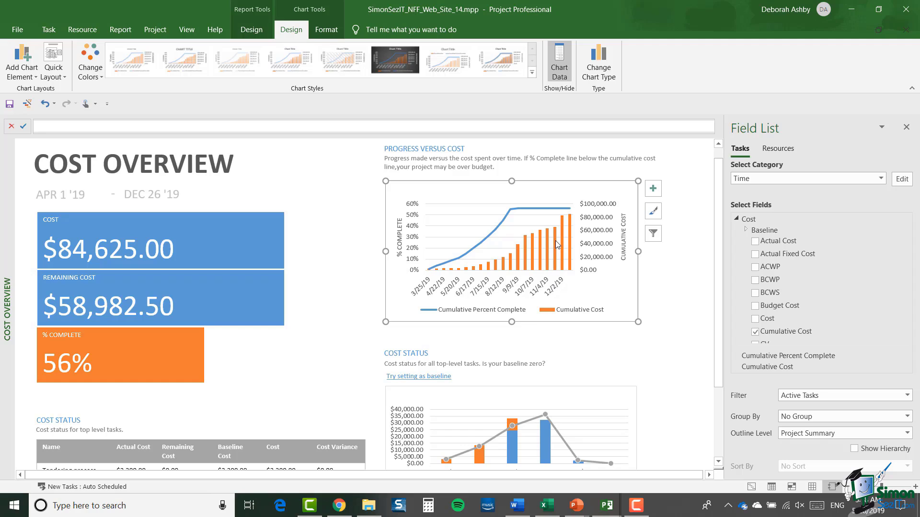
left_click(654, 233)
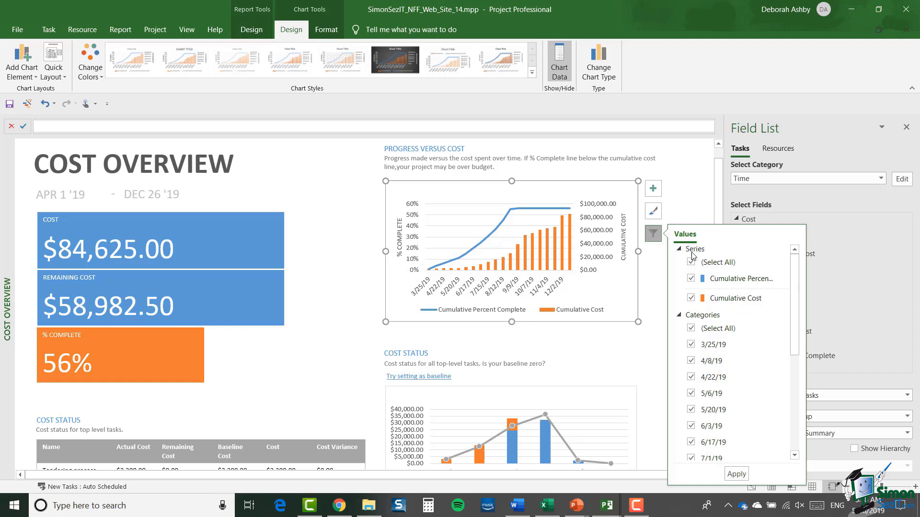
left_click(691, 298)
left_click(736, 474)
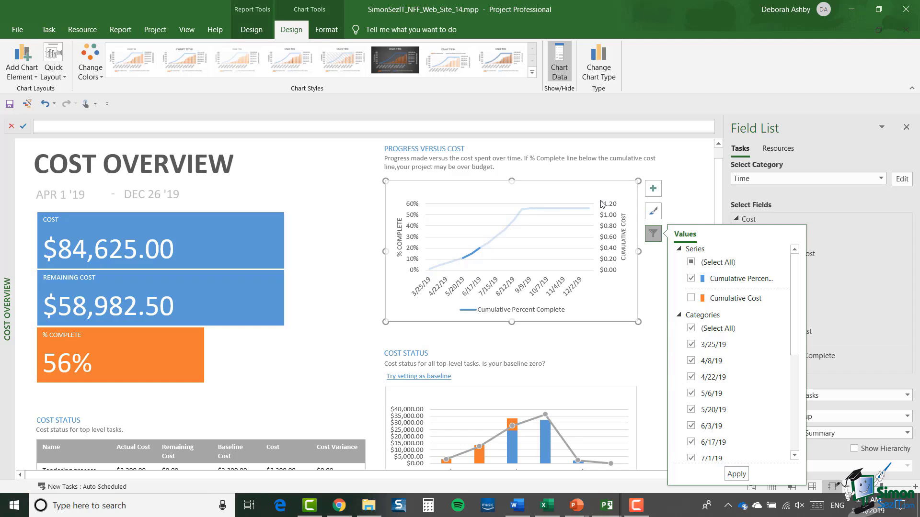
left_click(691, 298)
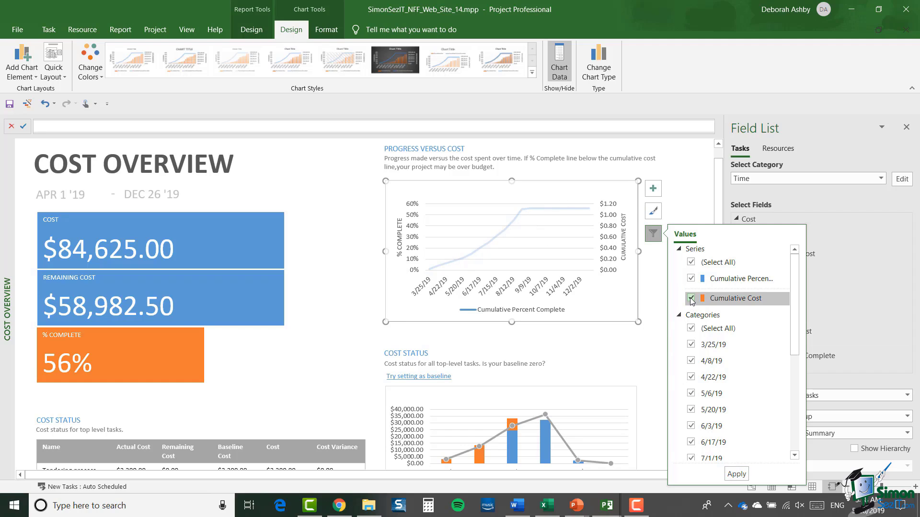
left_click(737, 475)
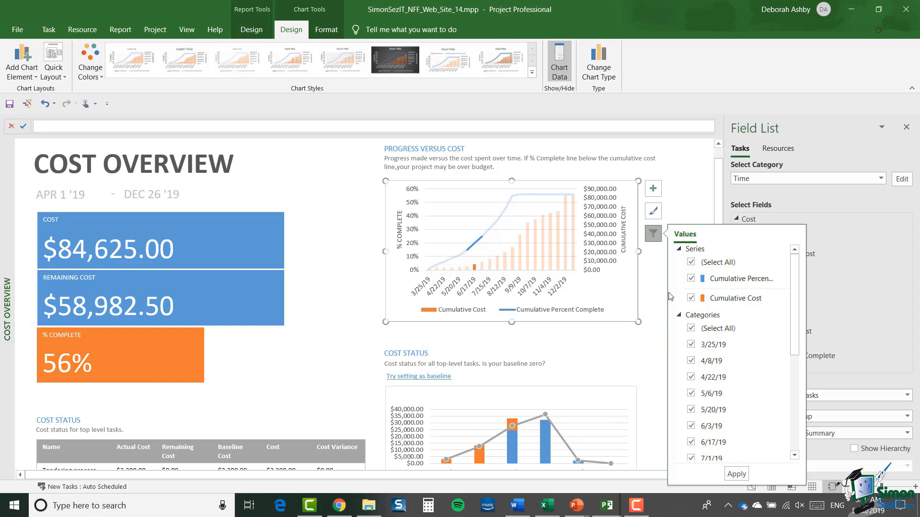
left_click(624, 273)
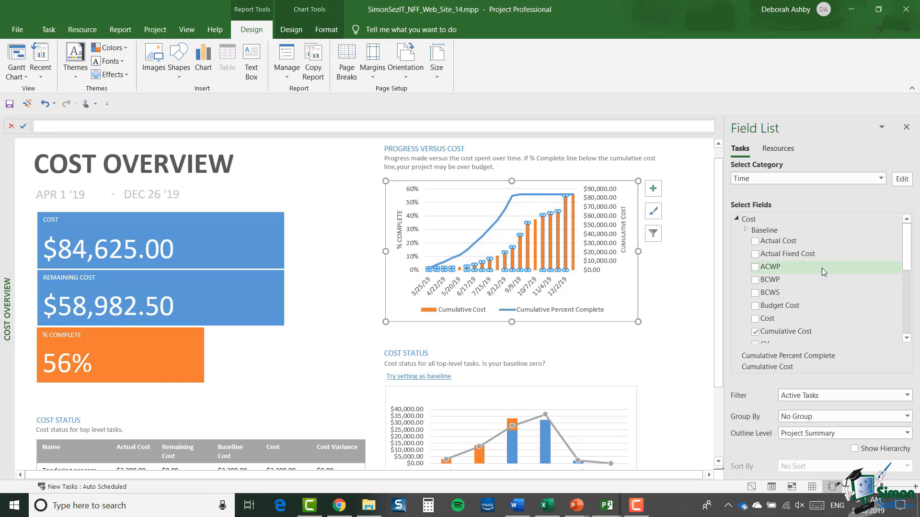
scroll(821, 268, "down", 2)
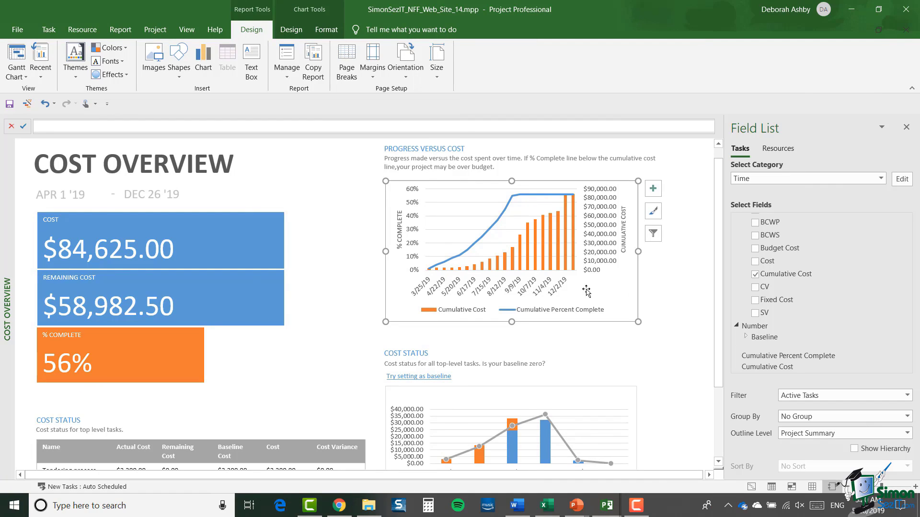
left_click(516, 289)
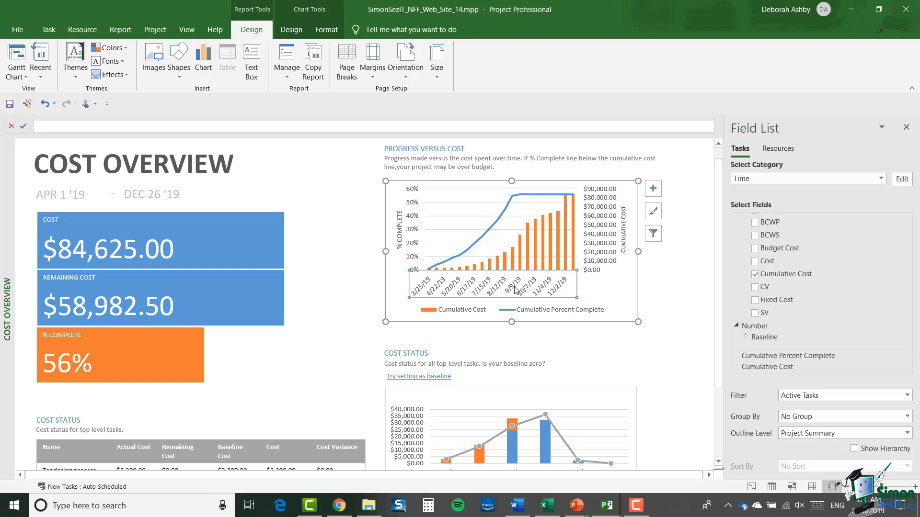
- Format the Horizontal (Category) Axis and keep Time as its field category
right_click(516, 289)
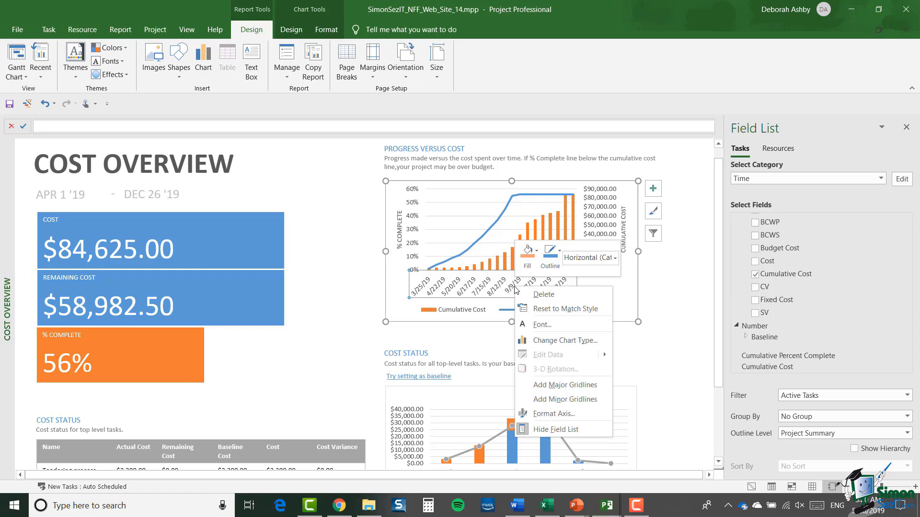
left_click(554, 414)
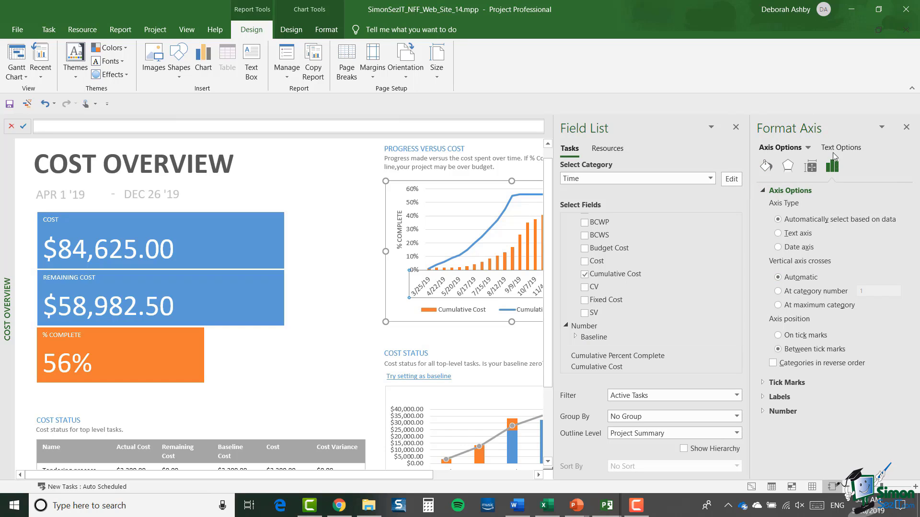
left_click(807, 149)
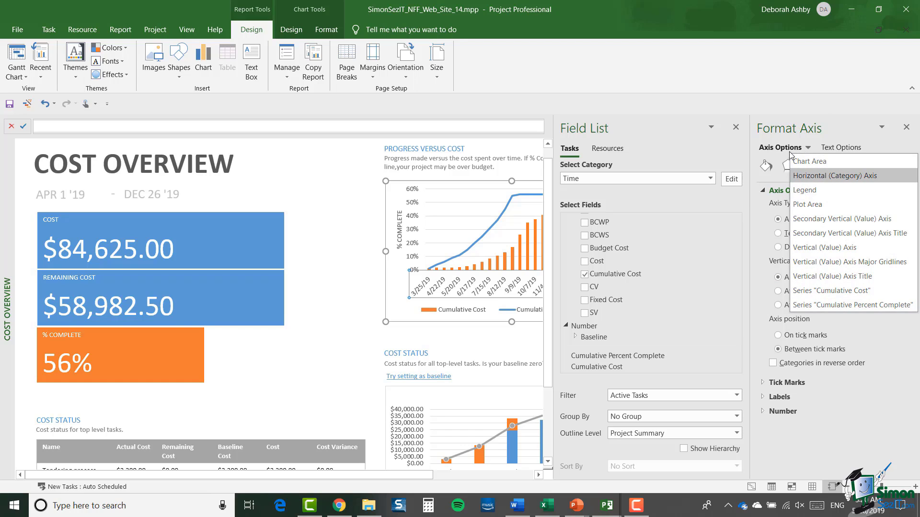
left_click(836, 127)
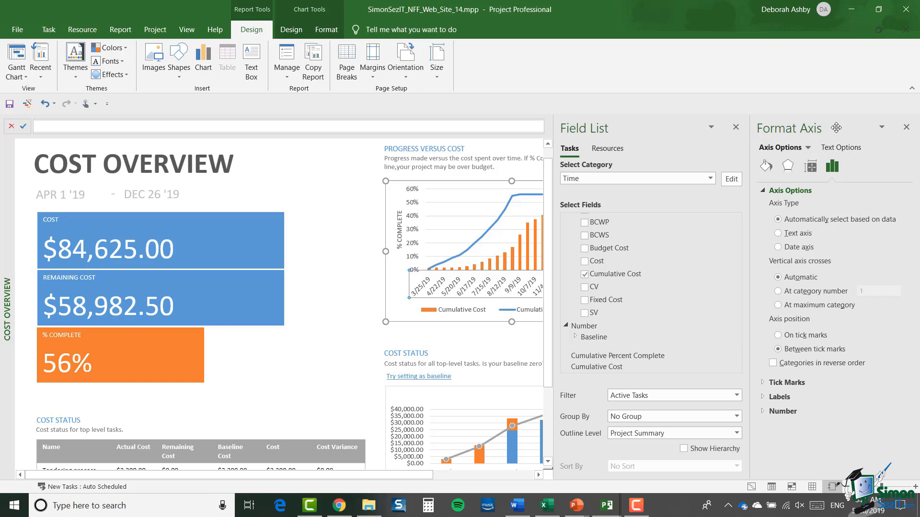
left_click(808, 148)
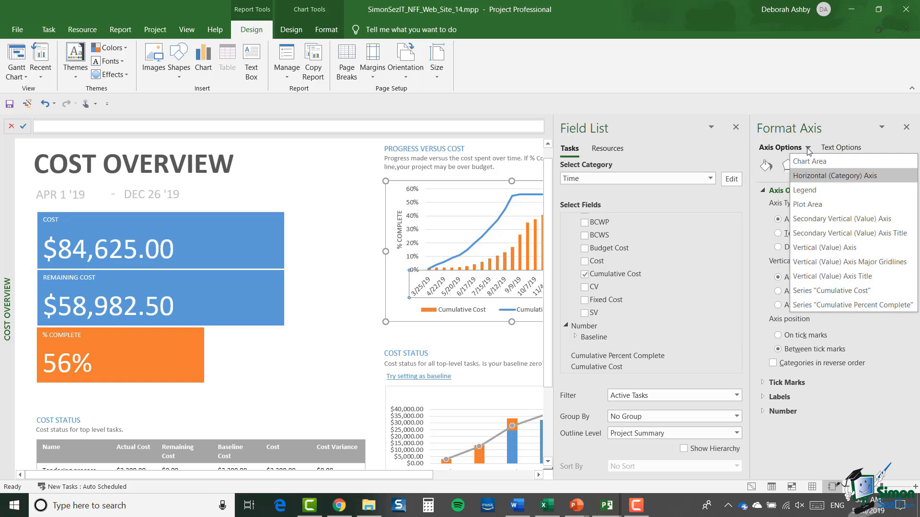
left_click(812, 176)
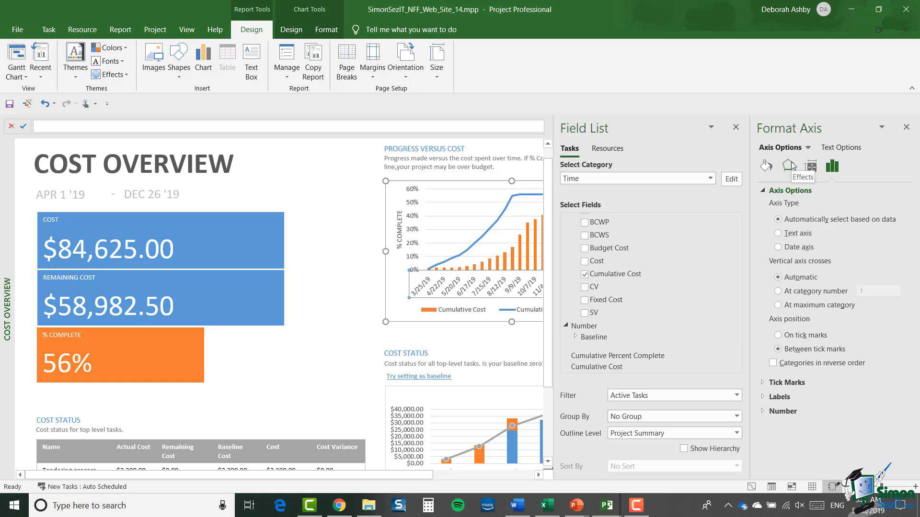
left_click(711, 179)
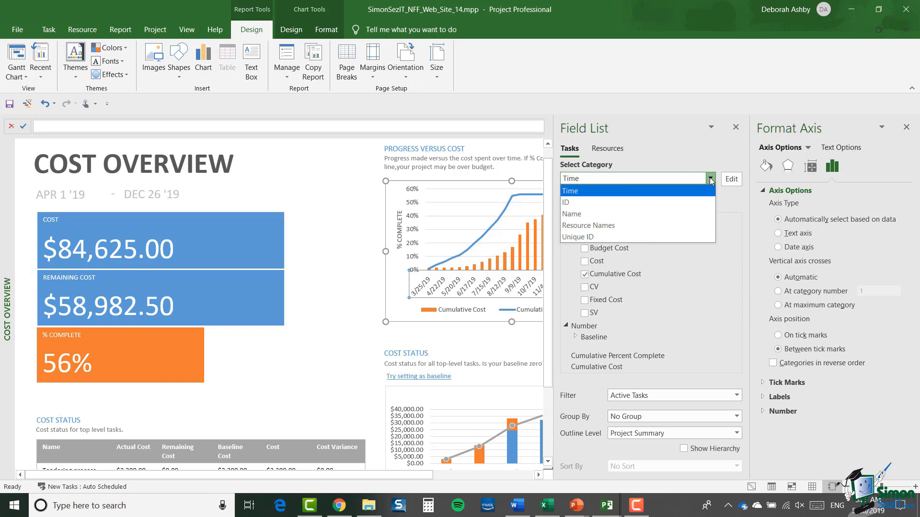
left_click(644, 191)
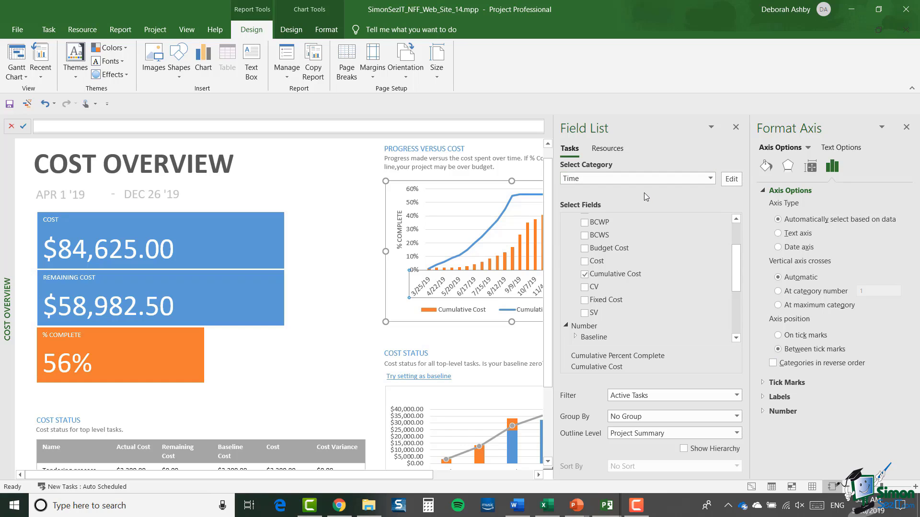
- Set the chart timescale units to Months with the Jan '09 date format
left_click(732, 181)
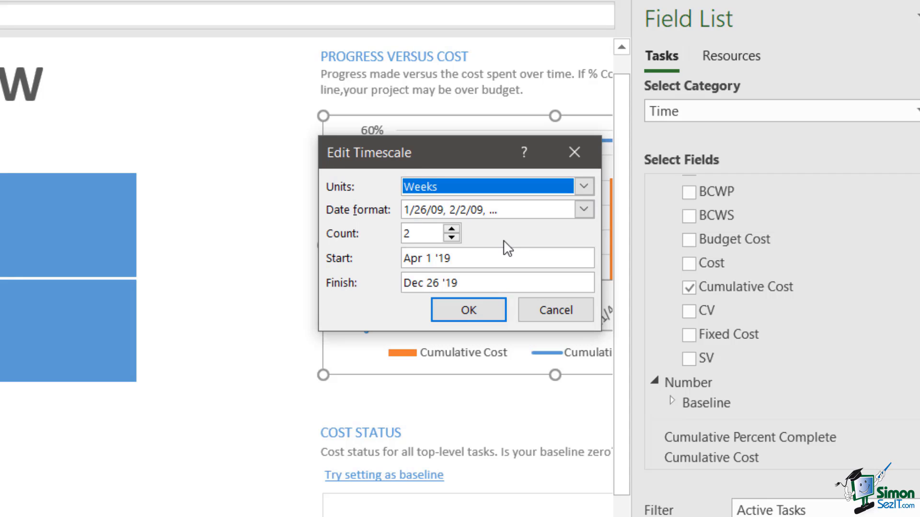
left_click(583, 187)
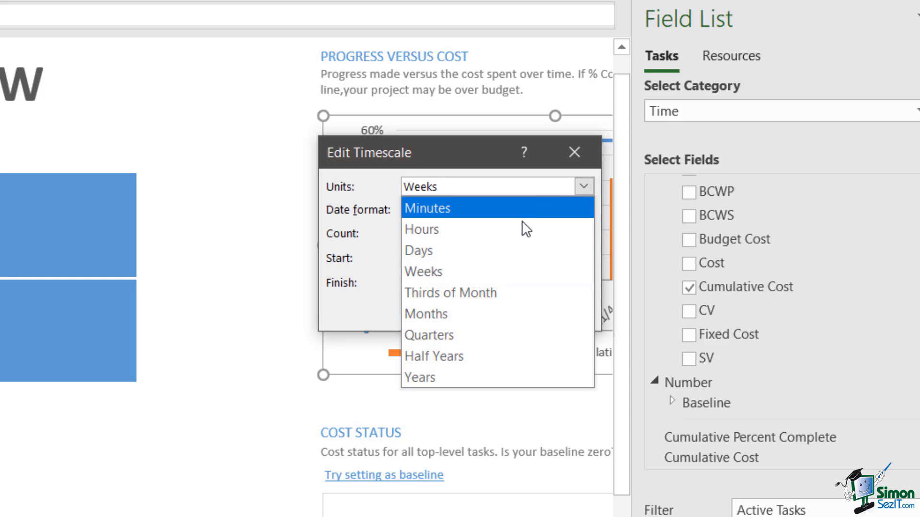
key("Escape")
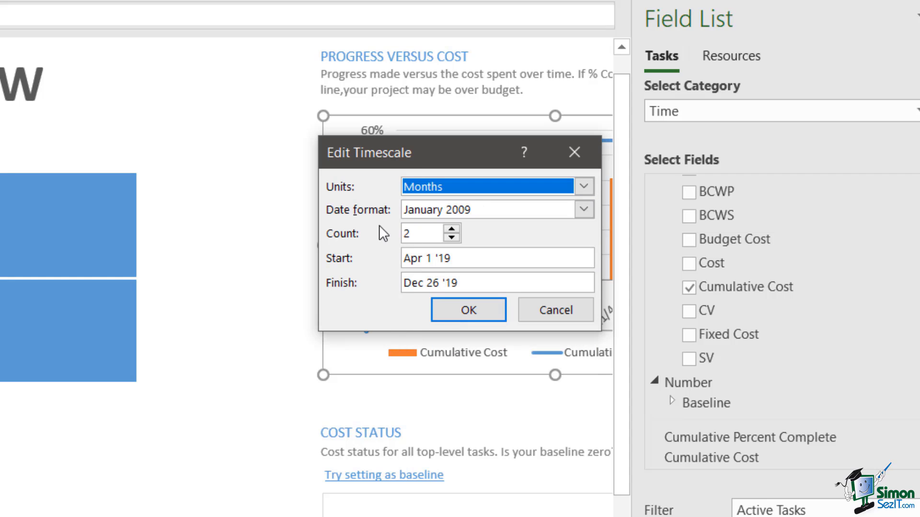
left_click(584, 209)
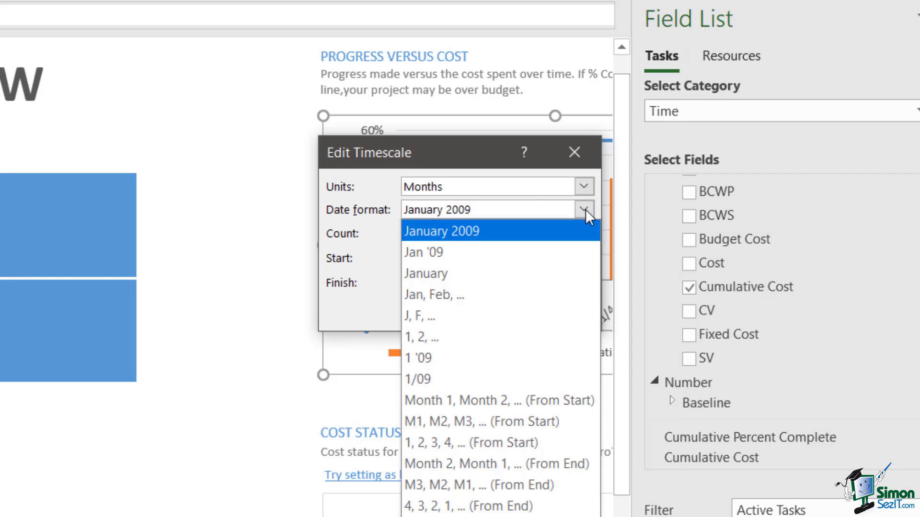
left_click(475, 248)
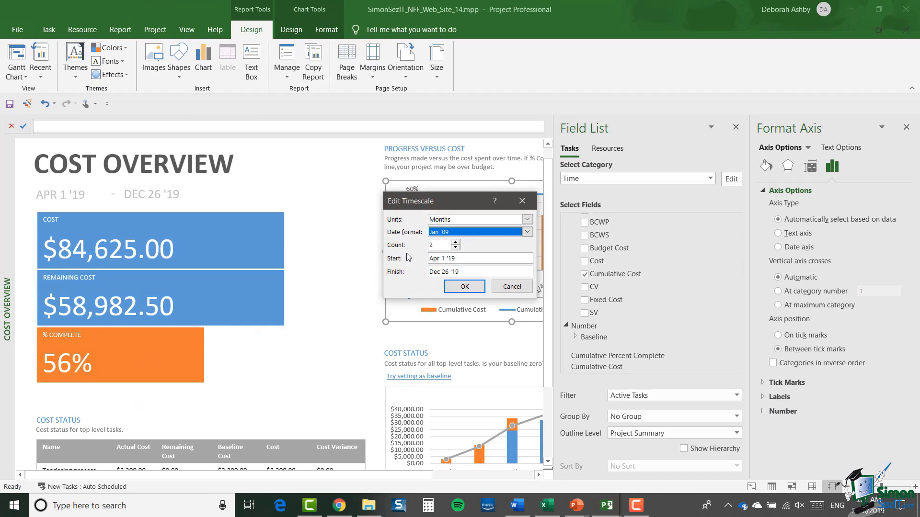
left_click(462, 288)
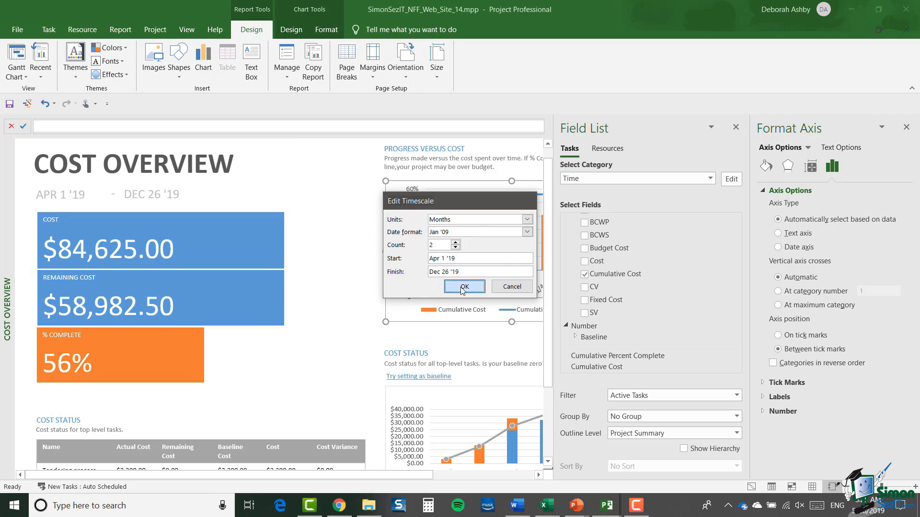
- Close the Field List pane to show the full Progress Versus Cost chart
left_click(736, 128)
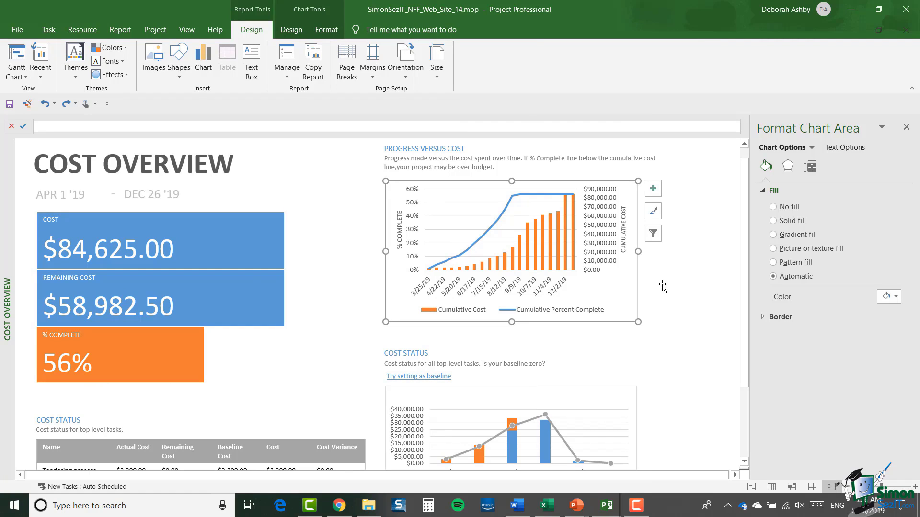
- Give the horizontal axis the Date number category and expand its Labels options
key("Down")
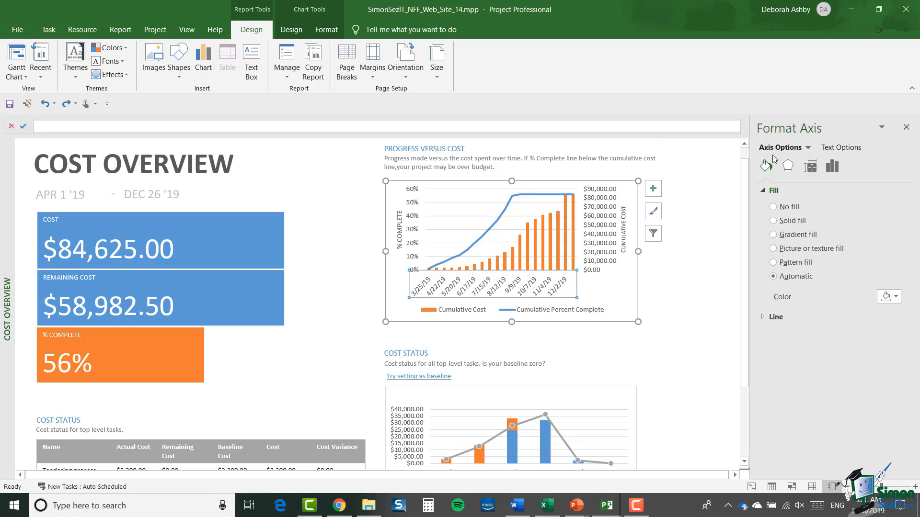
left_click(832, 169)
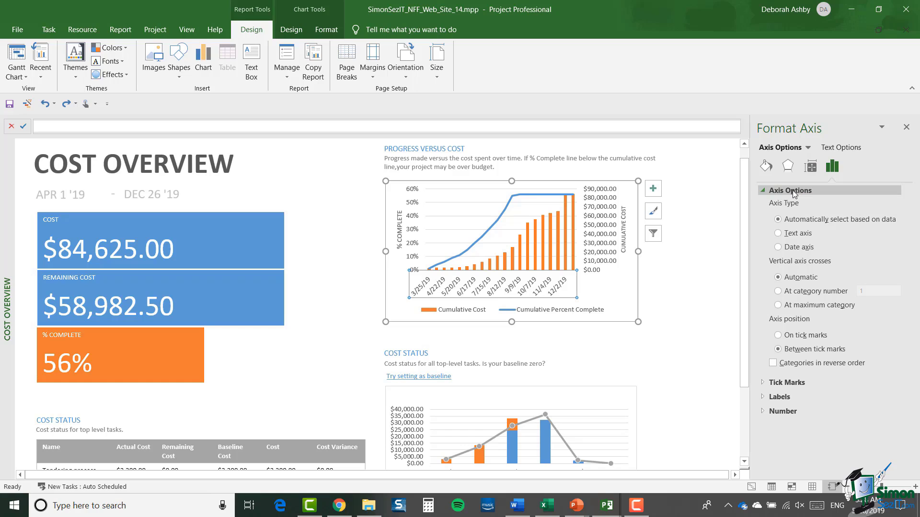
left_click(763, 412)
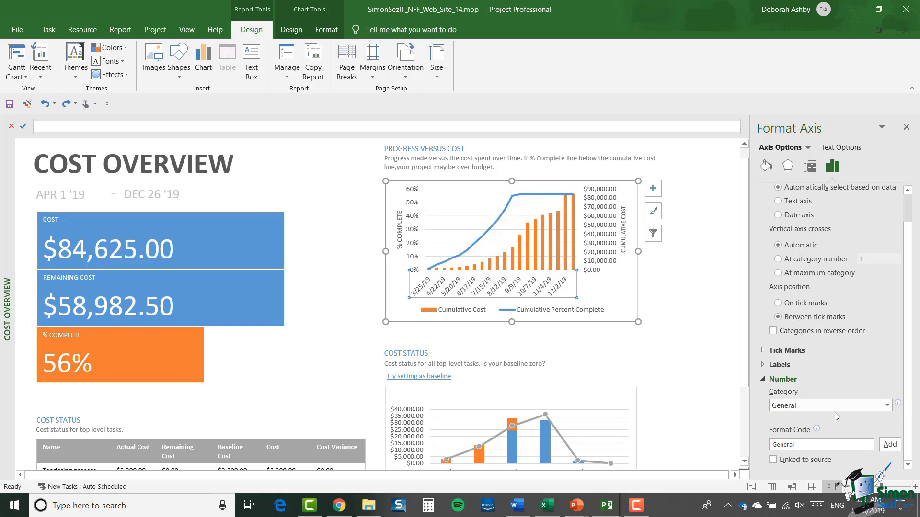
left_click(887, 406)
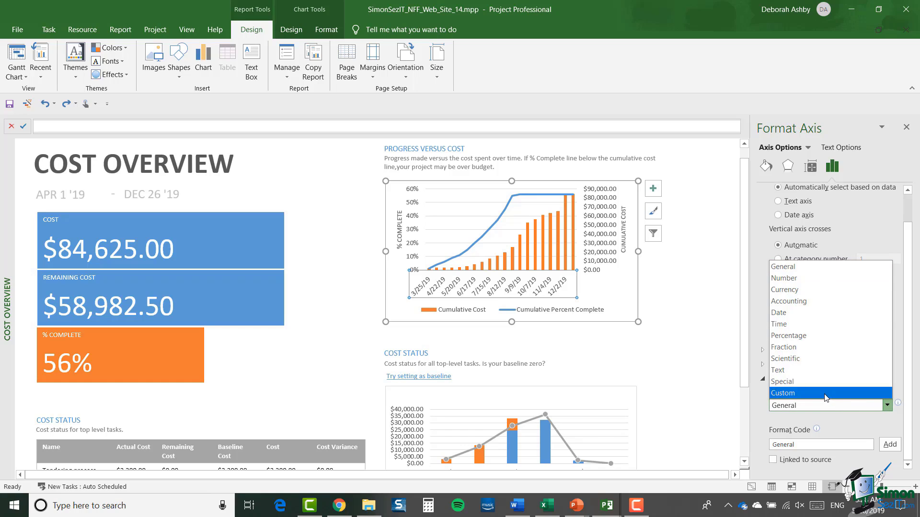
left_click(797, 313)
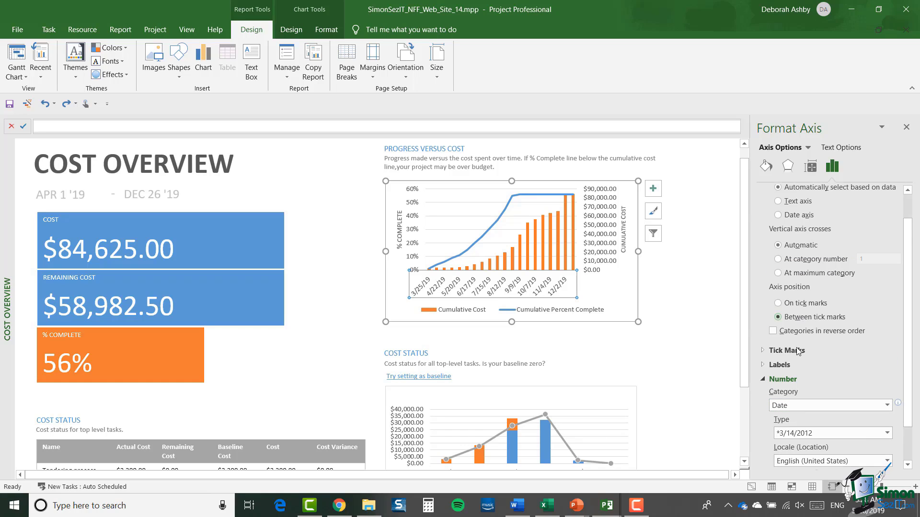
left_click(764, 366)
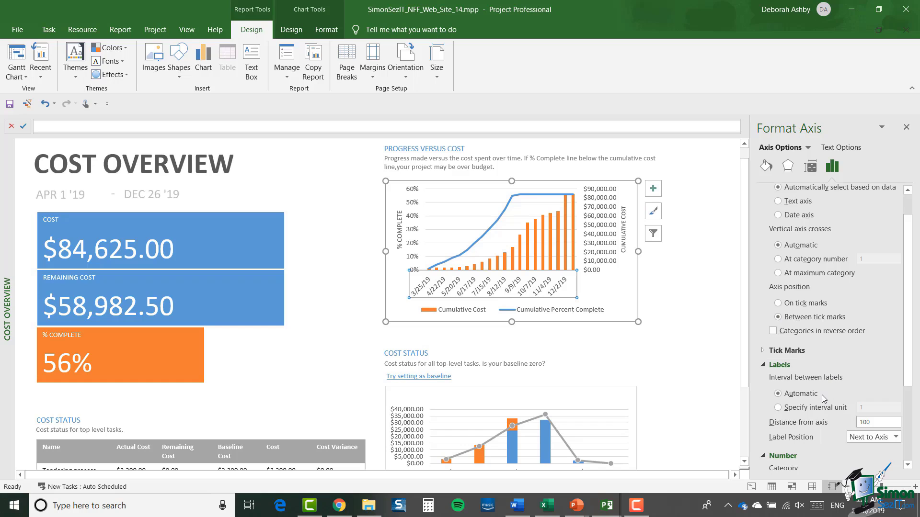
- Set the date axis label interval to a specified unit of 4
left_click(777, 408)
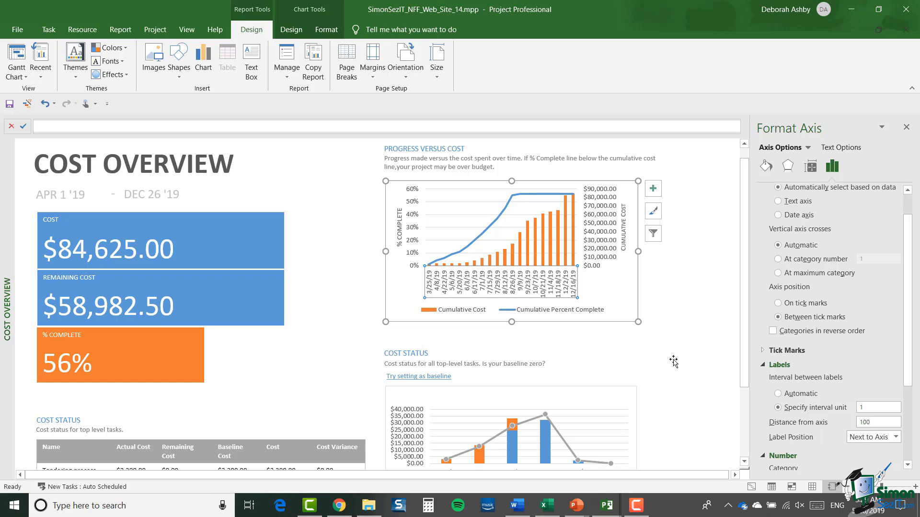
double_click(868, 408)
type("4")
left_click(724, 397)
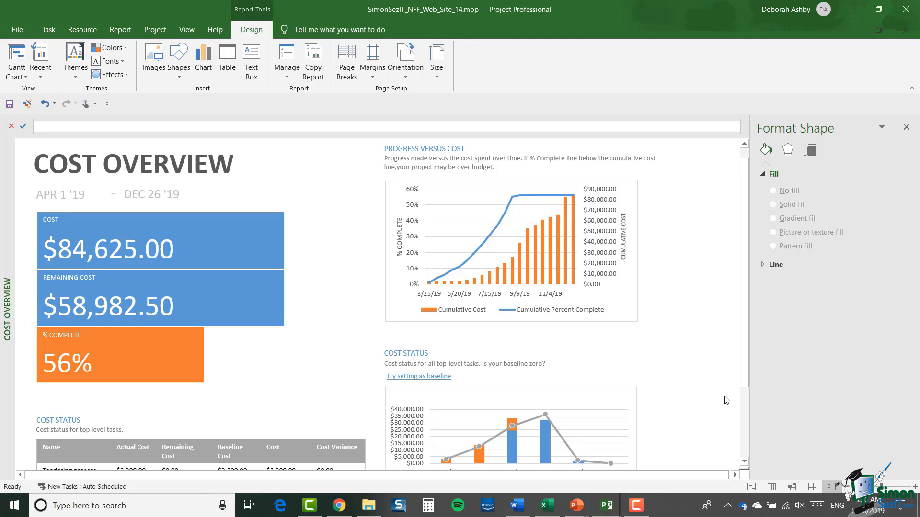
scroll(678, 366, "down", 2)
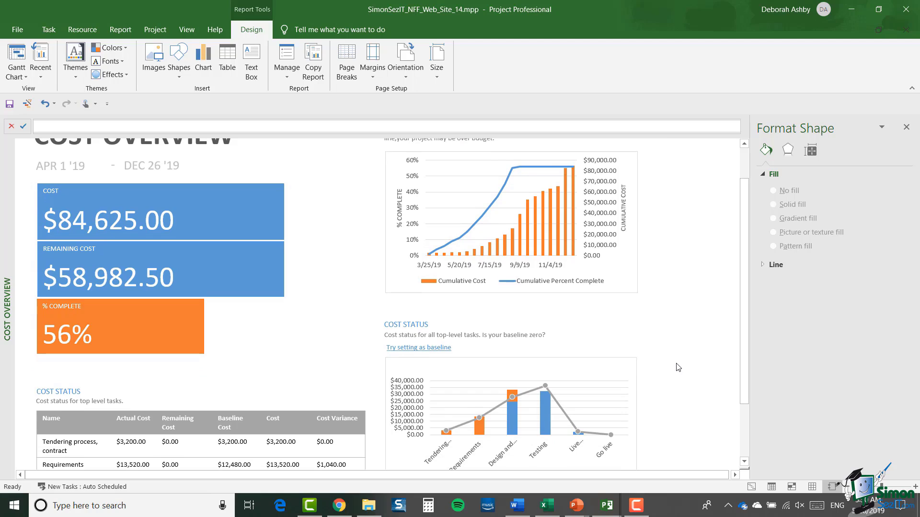
left_click(595, 373)
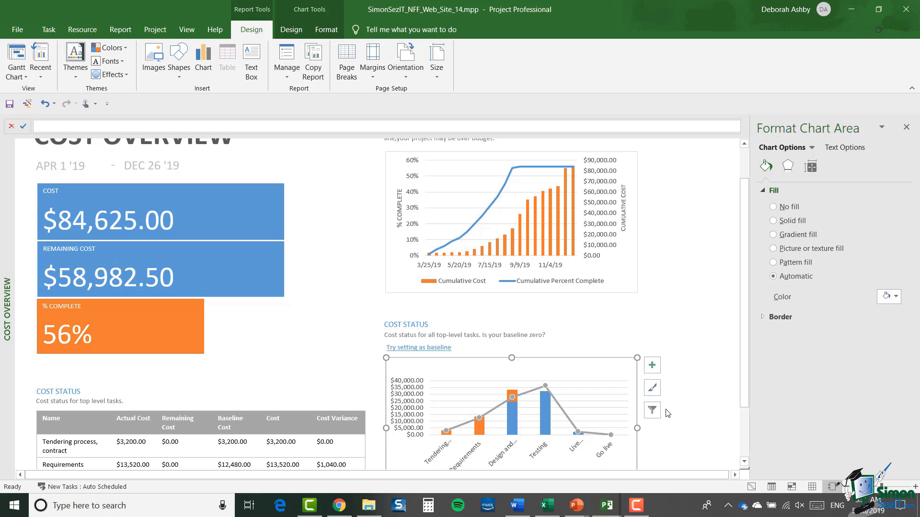
scroll(667, 412, "up", 1)
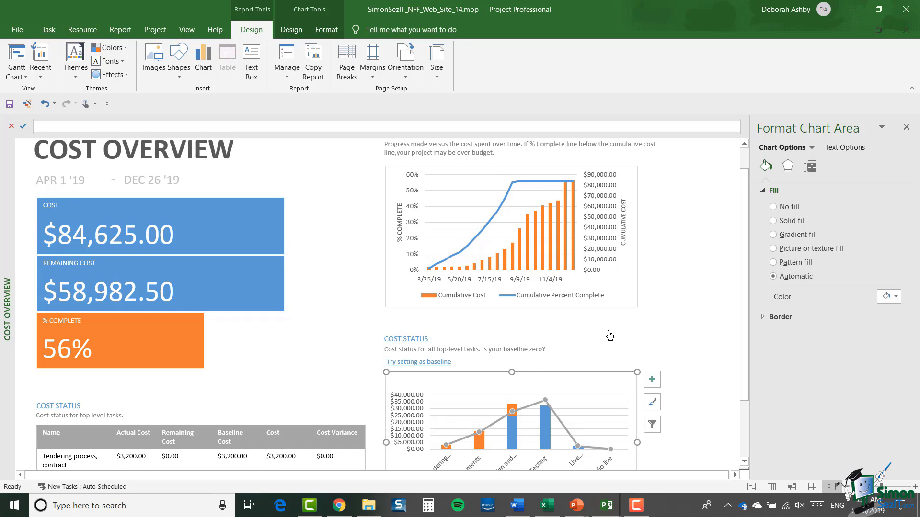
- Open the Burndown dashboard from the Report tab's Dashboards list
left_click(120, 31)
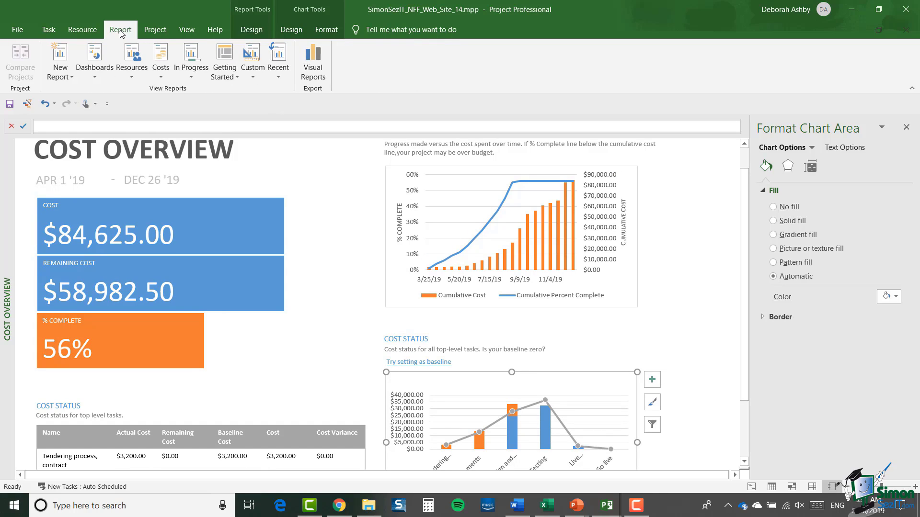
left_click(96, 78)
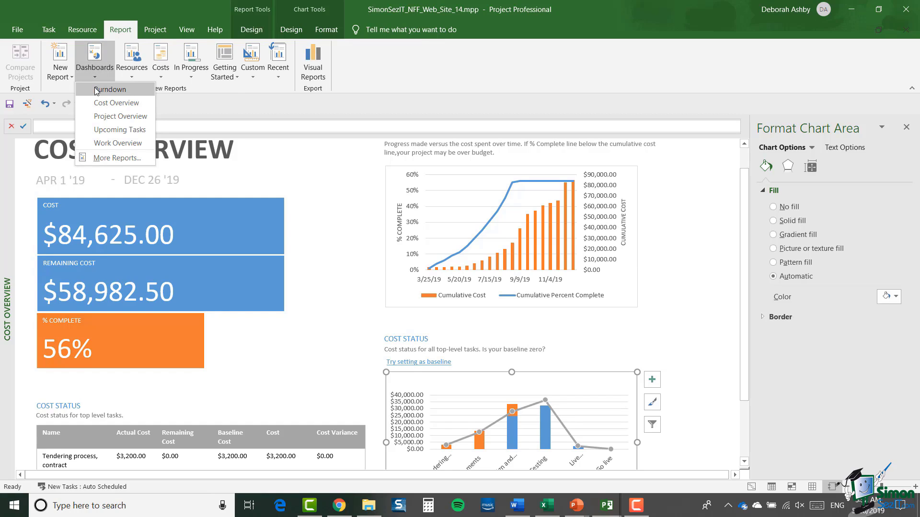
left_click(96, 90)
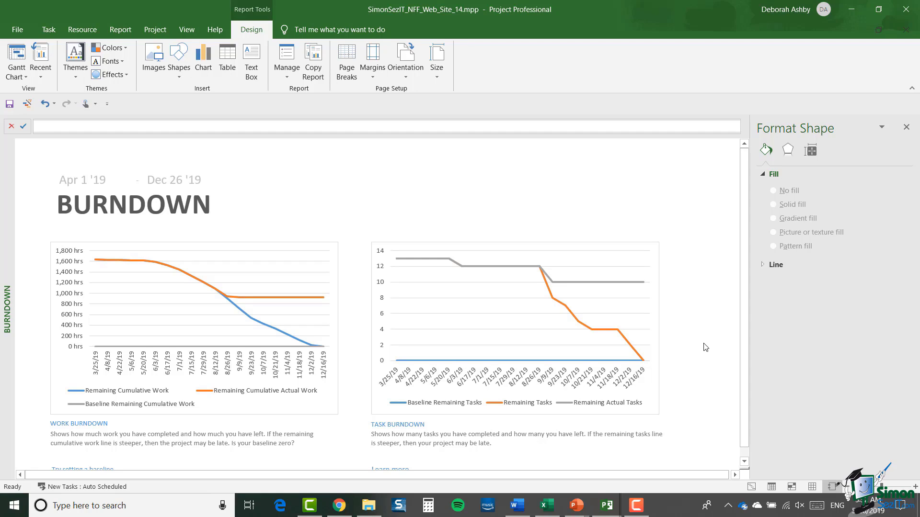
- Select the Task Burndown chart and close Format Plot Area to show its fields
left_click(502, 322)
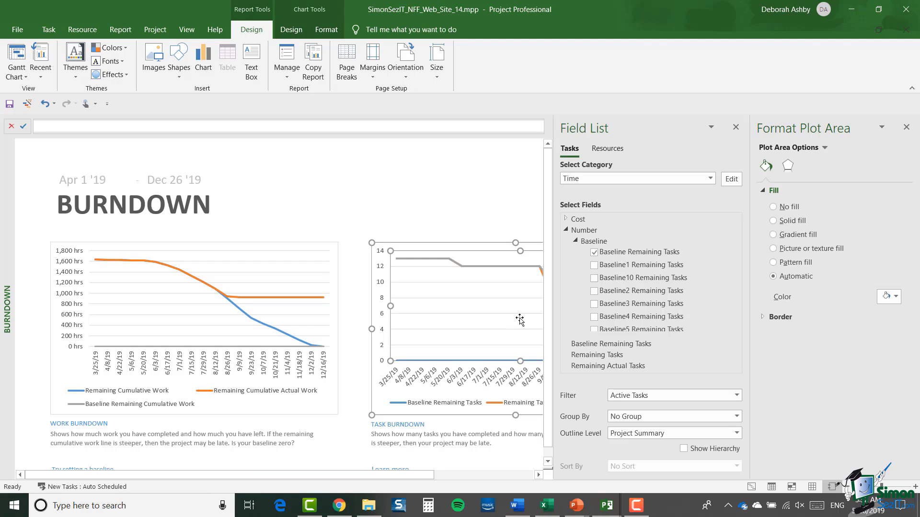
left_click(738, 129)
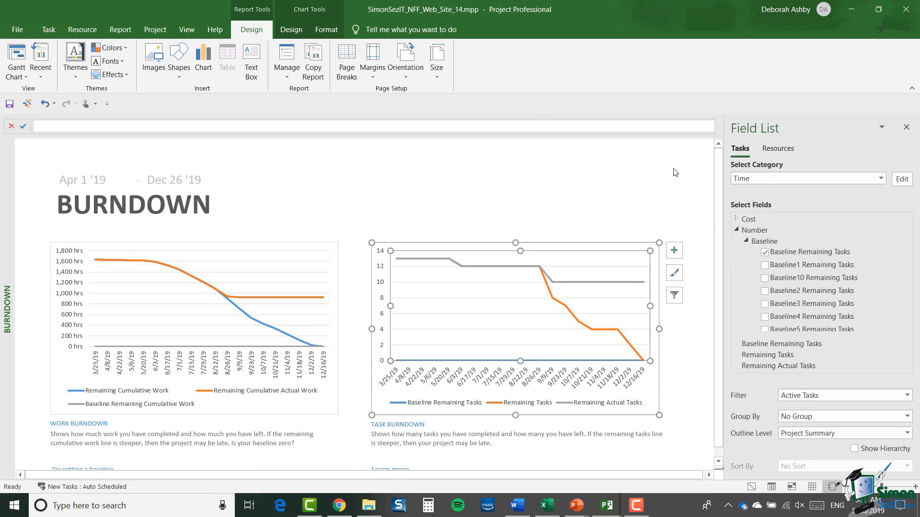